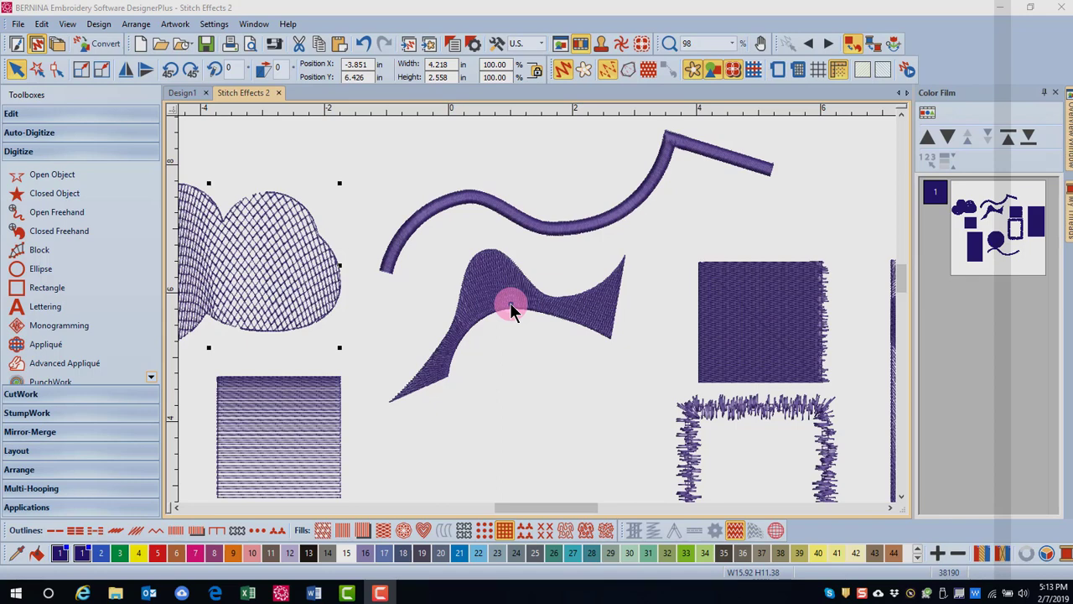
# Select the swoosh-shaped satin object and apply an Elastic Fancy Fill to it.
pyautogui.click(503, 299)
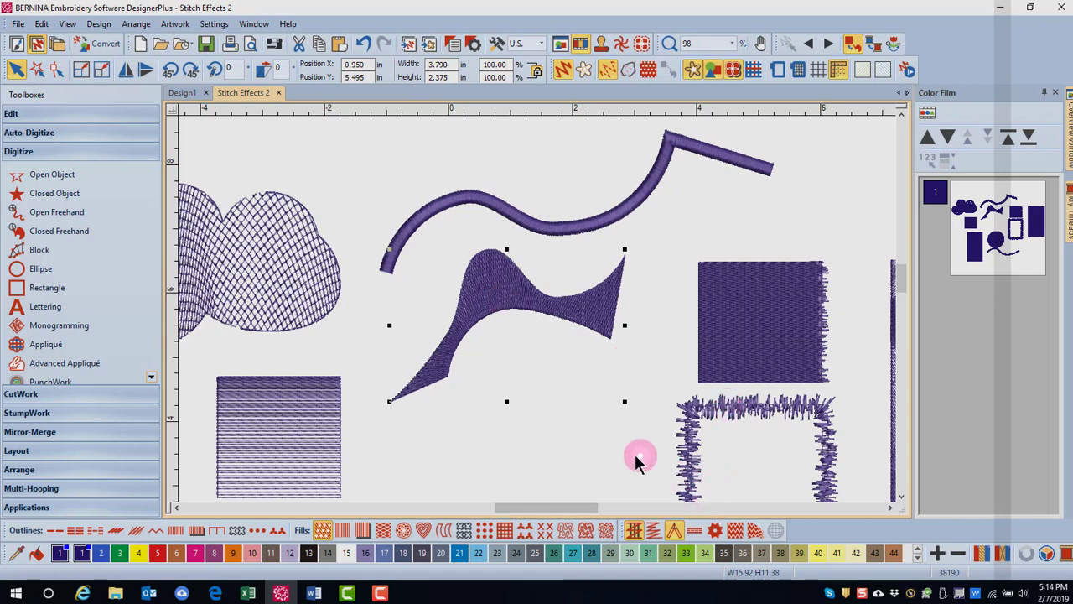
pyautogui.click(757, 537)
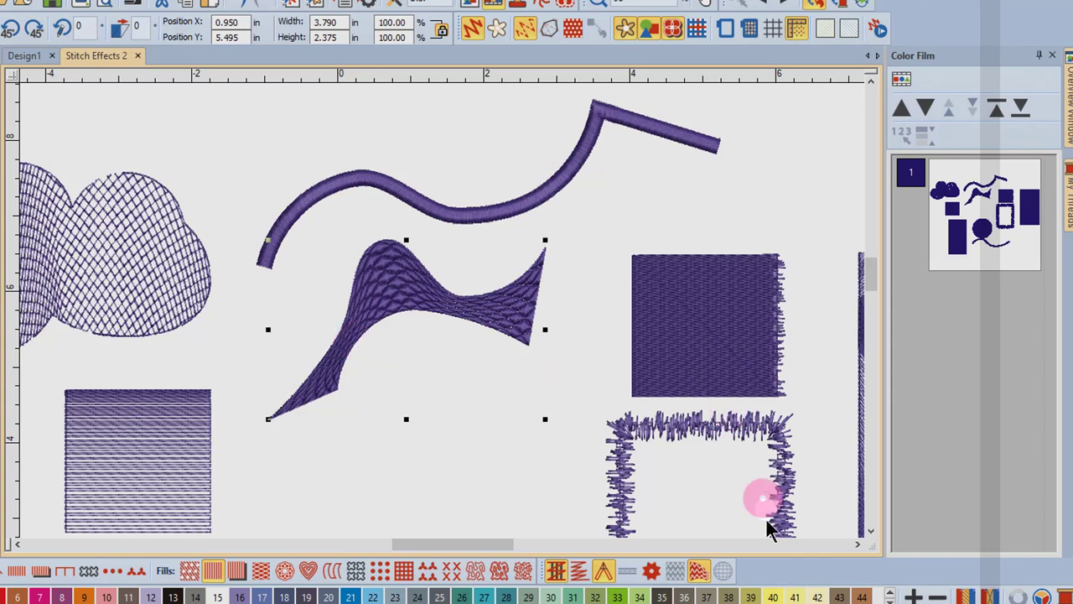
# In the Elastic Fancy Fill settings, apply the 008 Square (45) pattern to the swoosh.
pyautogui.click(700, 574)
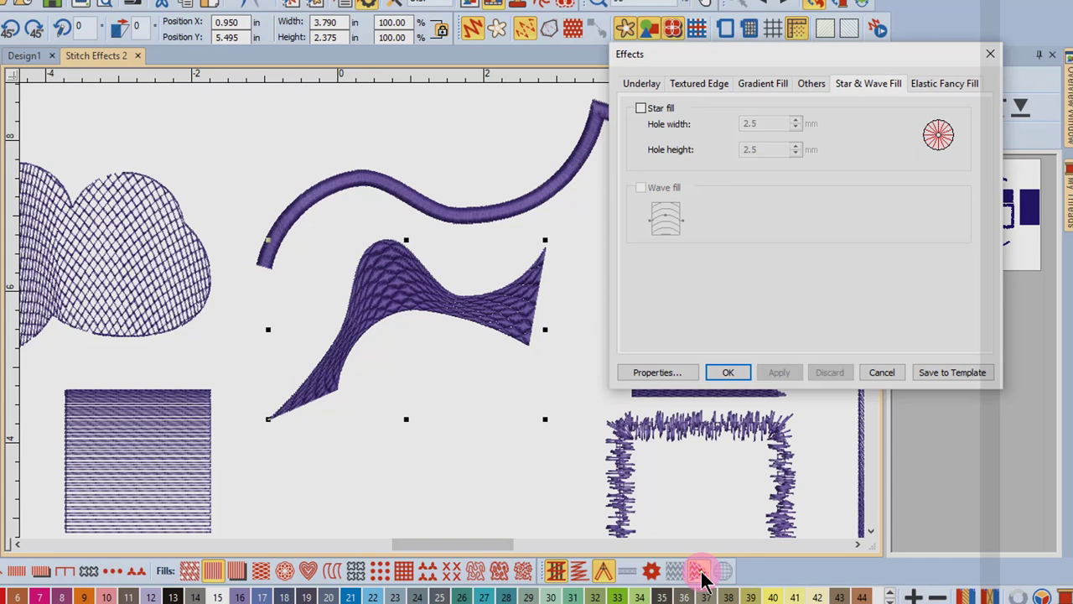
pyautogui.click(949, 87)
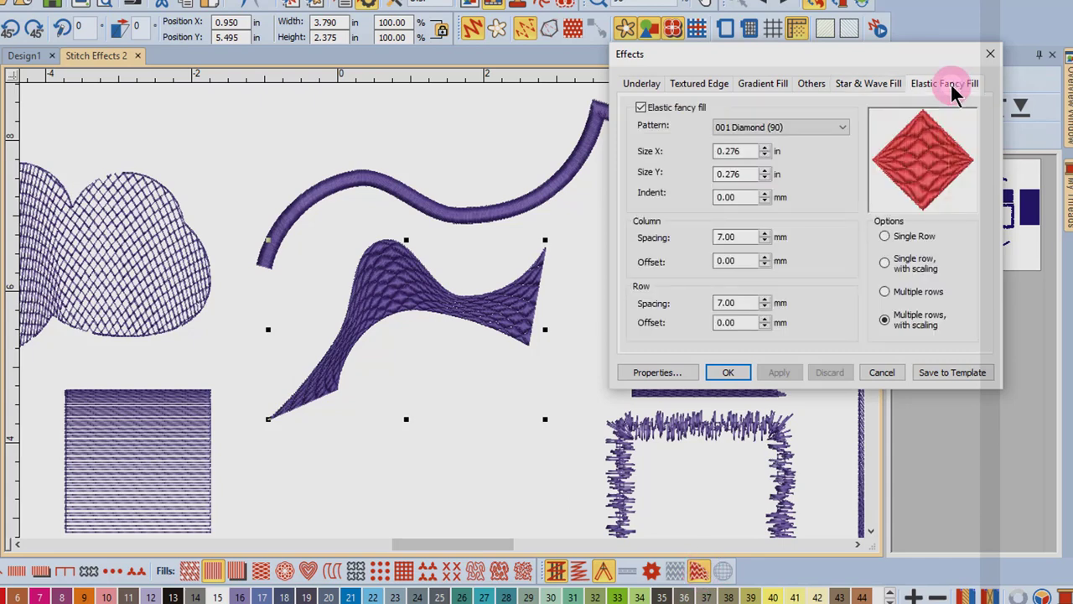
pyautogui.click(843, 128)
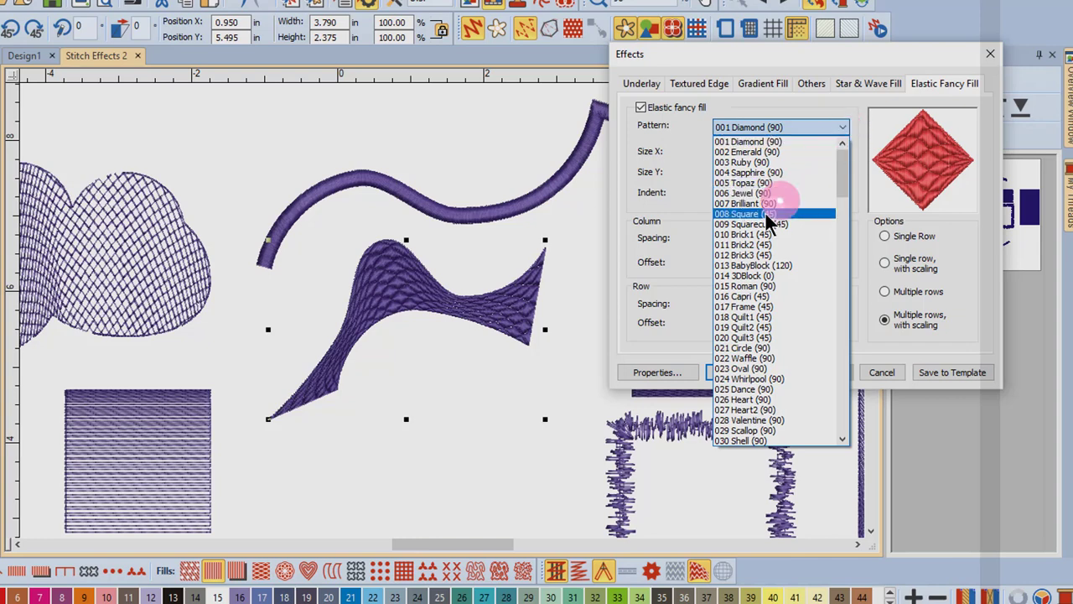
pyautogui.click(749, 214)
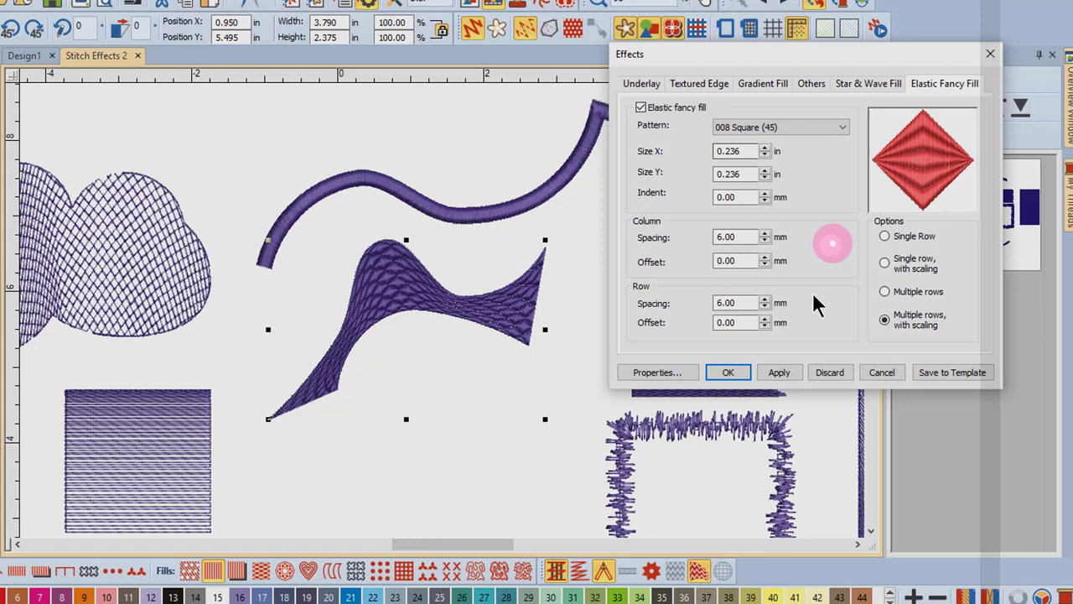
pyautogui.click(779, 374)
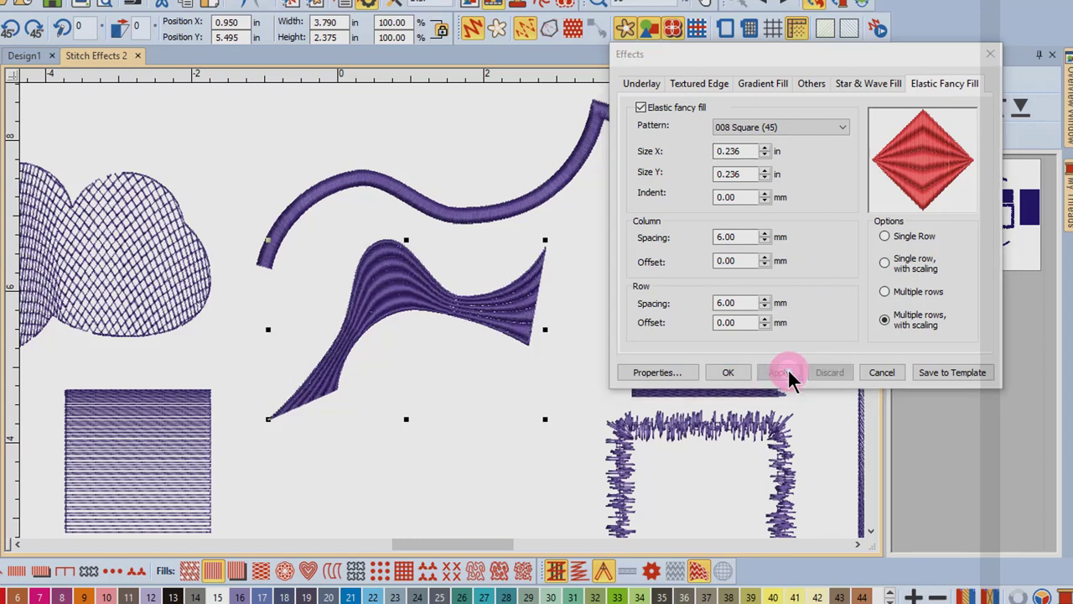
# Apply the 016 Capri (45) pattern, then pick 028 Valentine (90) from the pattern list.
pyautogui.click(838, 128)
pyautogui.click(743, 224)
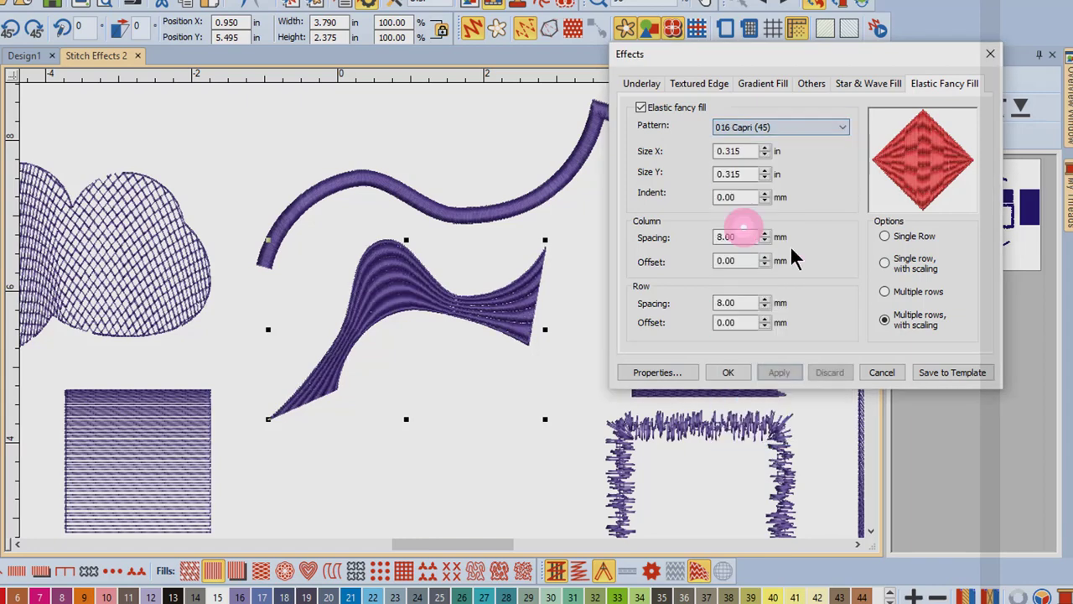
pyautogui.click(795, 378)
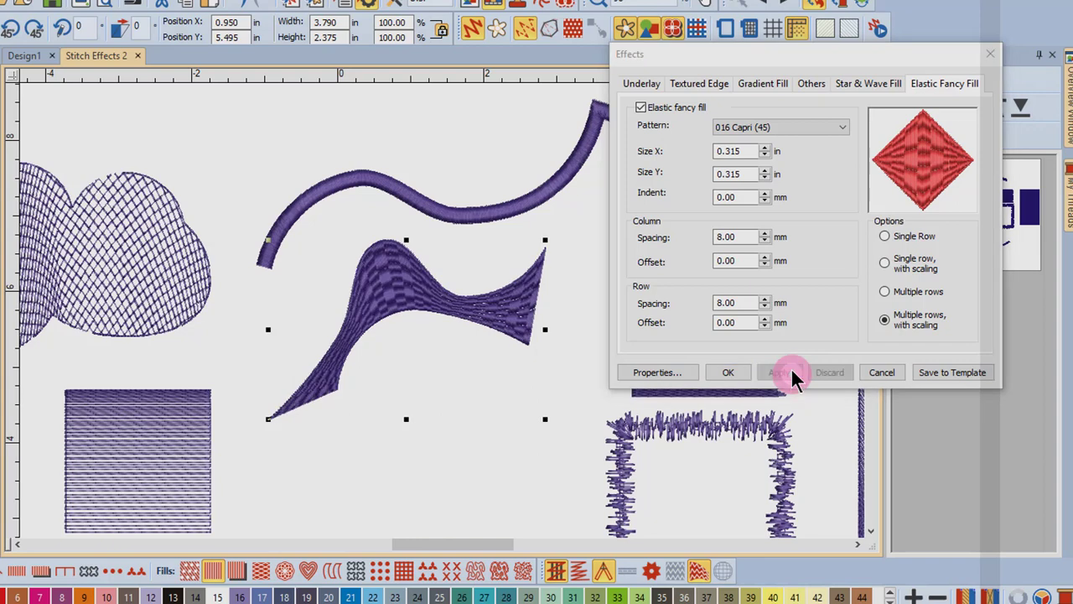
pyautogui.click(842, 130)
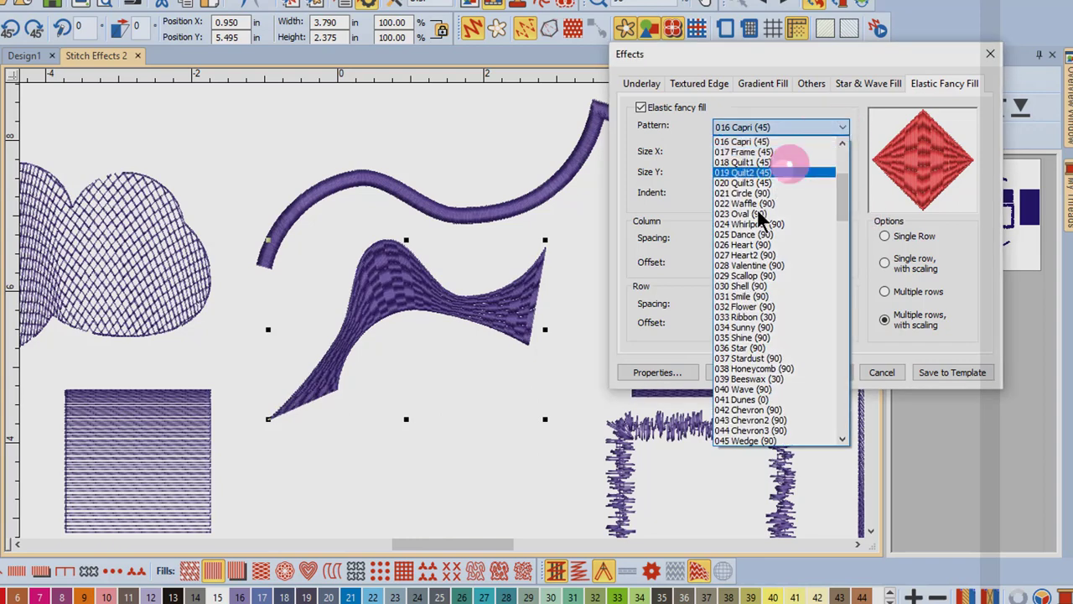
pyautogui.click(744, 266)
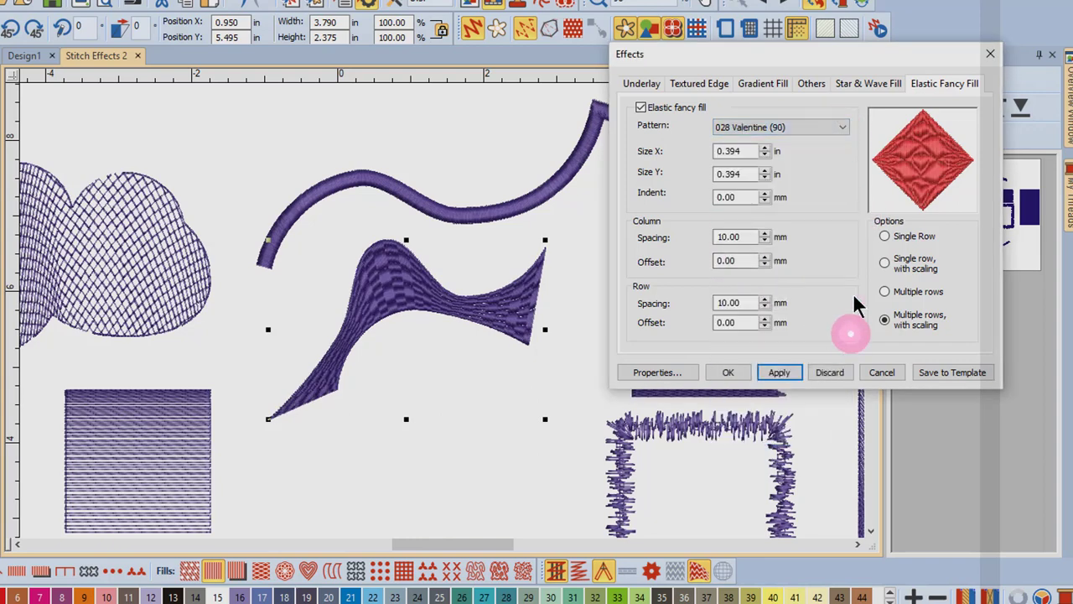
# Restore the 001 Diamond (90) pattern and apply it in a Single Row layout.
pyautogui.click(844, 130)
pyautogui.click(759, 139)
pyautogui.click(779, 372)
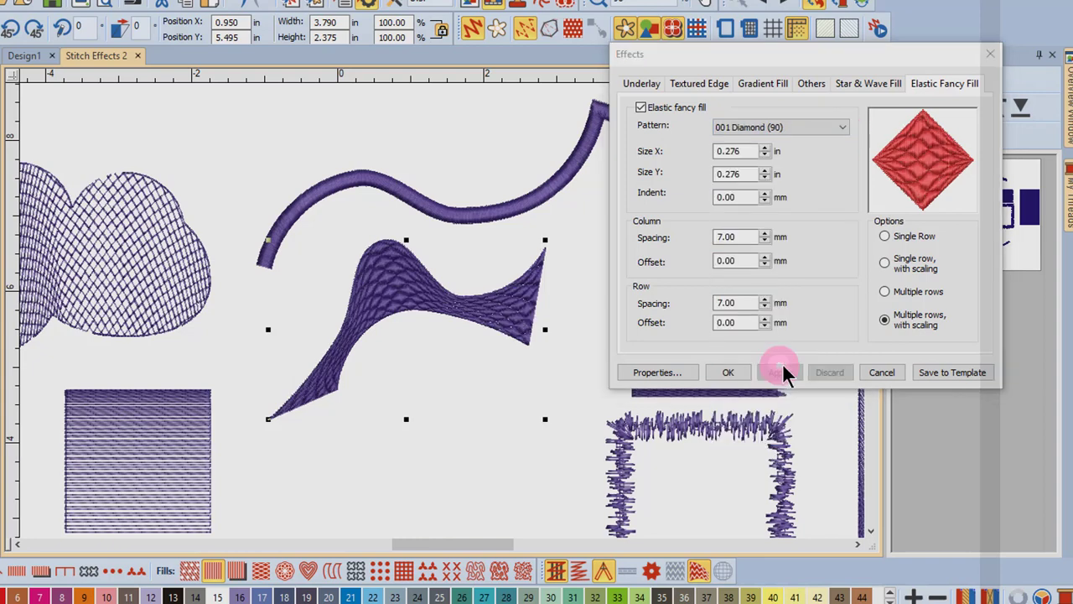
pyautogui.click(951, 342)
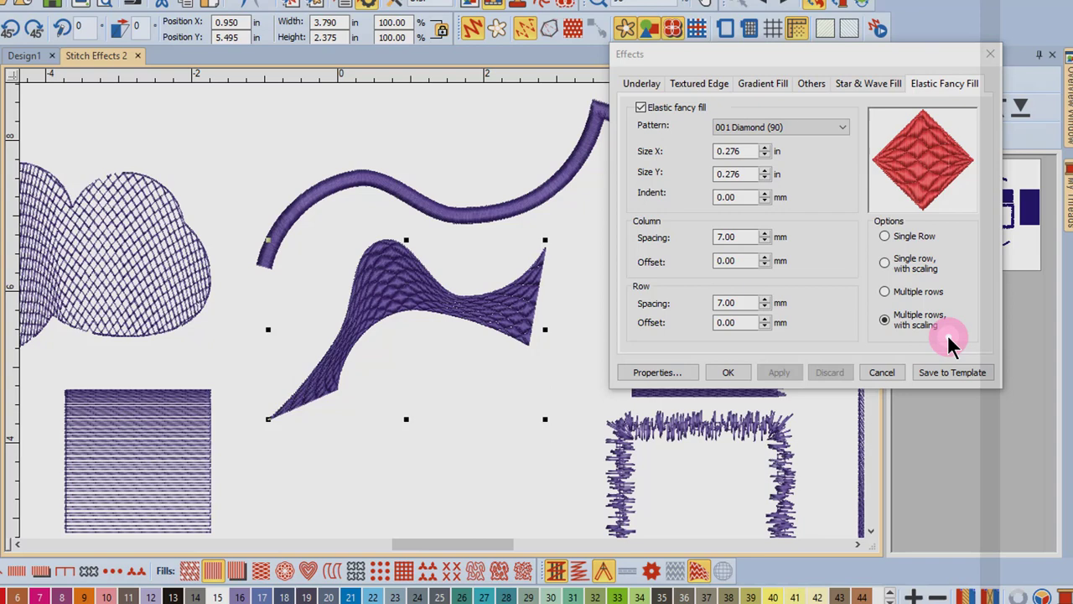
pyautogui.click(891, 238)
pyautogui.click(960, 229)
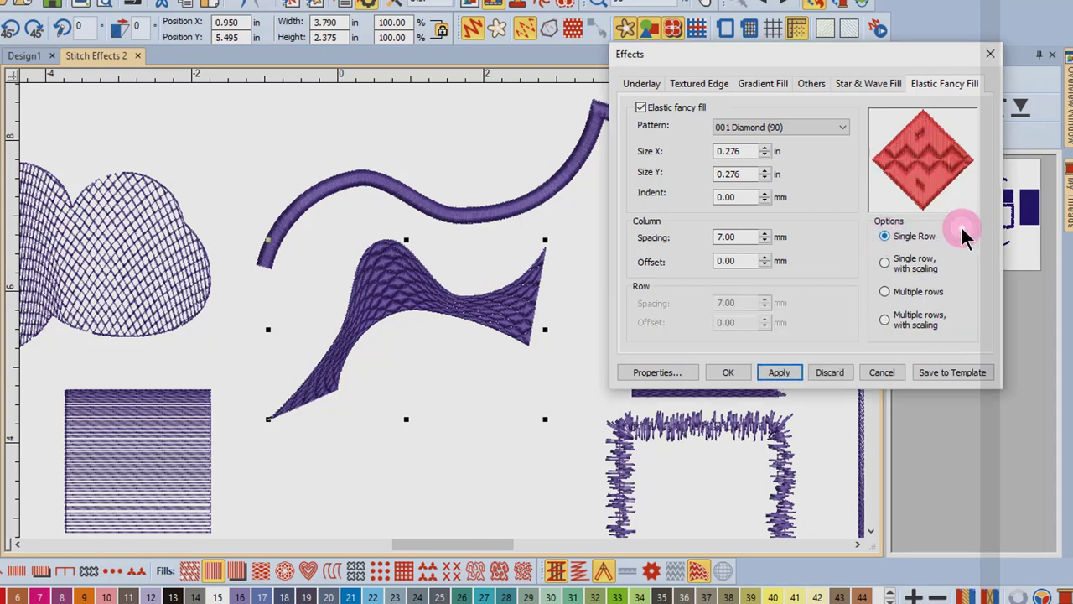
pyautogui.click(788, 373)
pyautogui.click(545, 340)
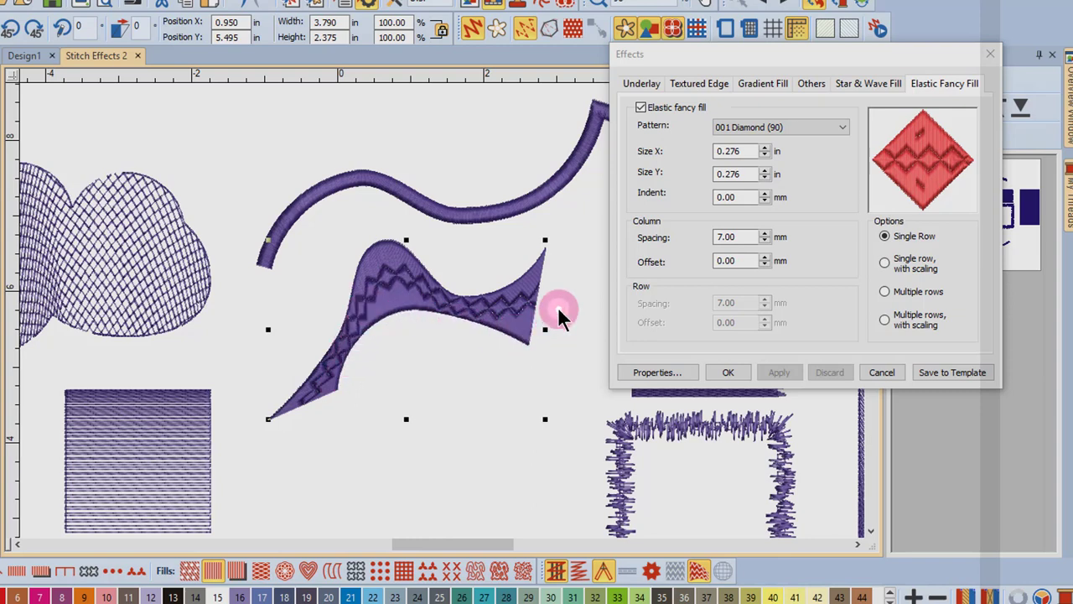
# Try Single row with scaling, then apply Multiple rows with scaling to the diamond fill.
pyautogui.click(897, 268)
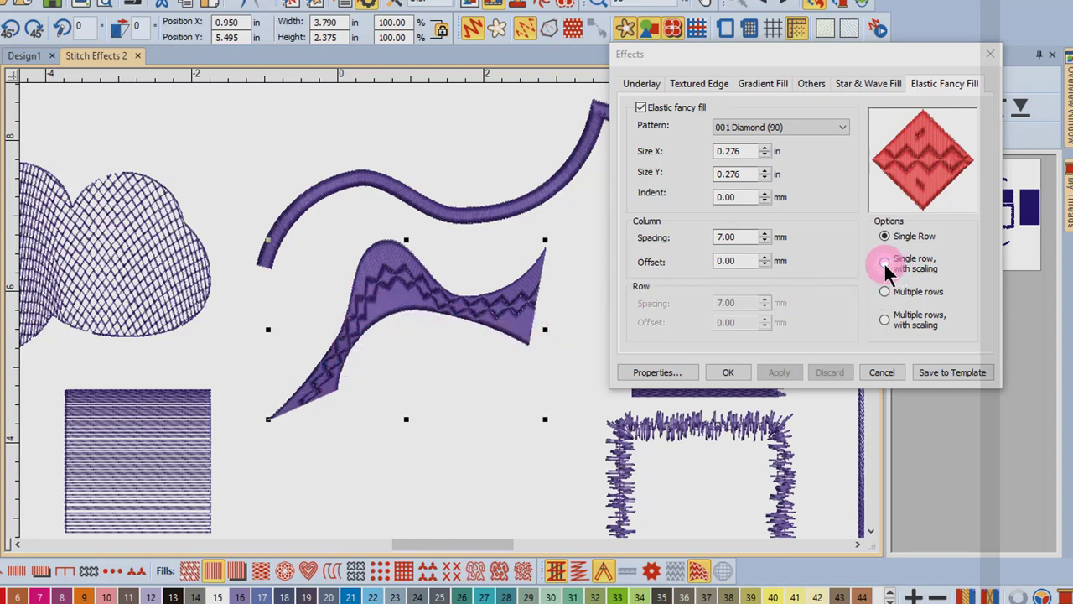
pyautogui.click(780, 377)
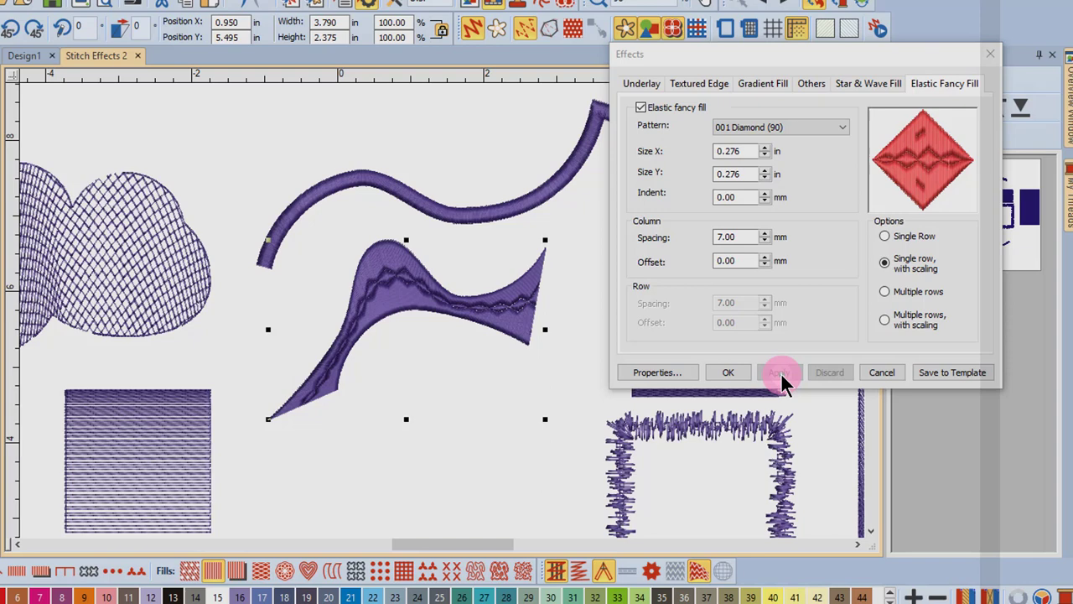
pyautogui.click(939, 291)
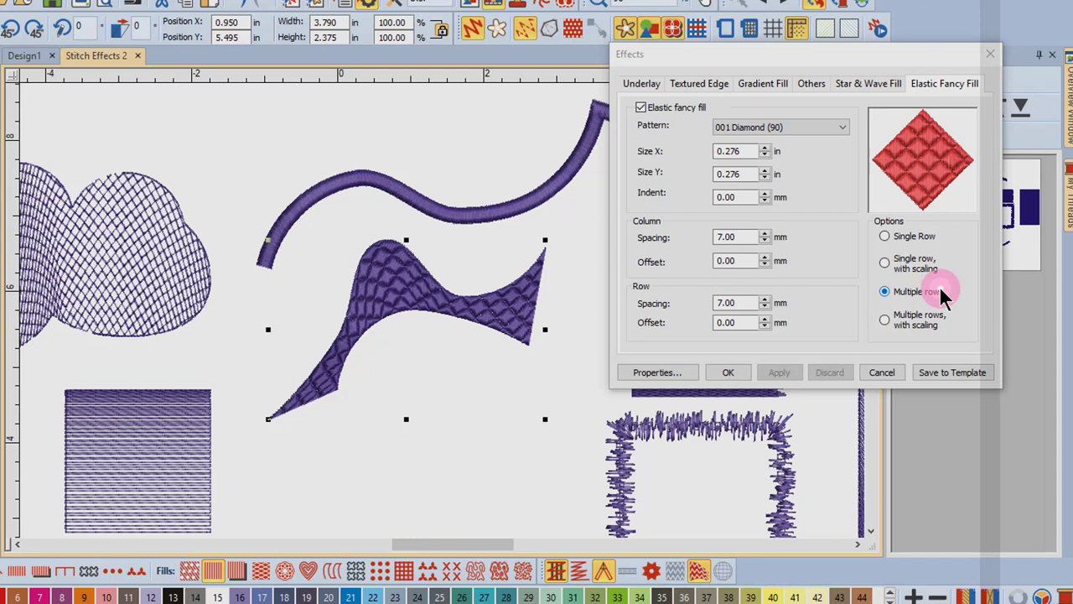
pyautogui.click(887, 324)
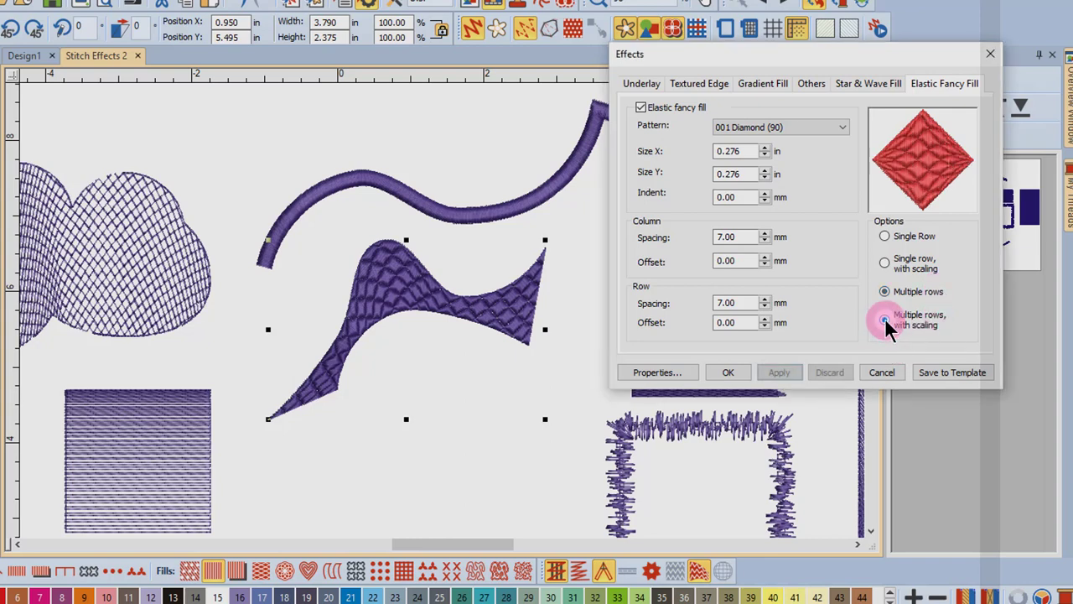
pyautogui.click(775, 374)
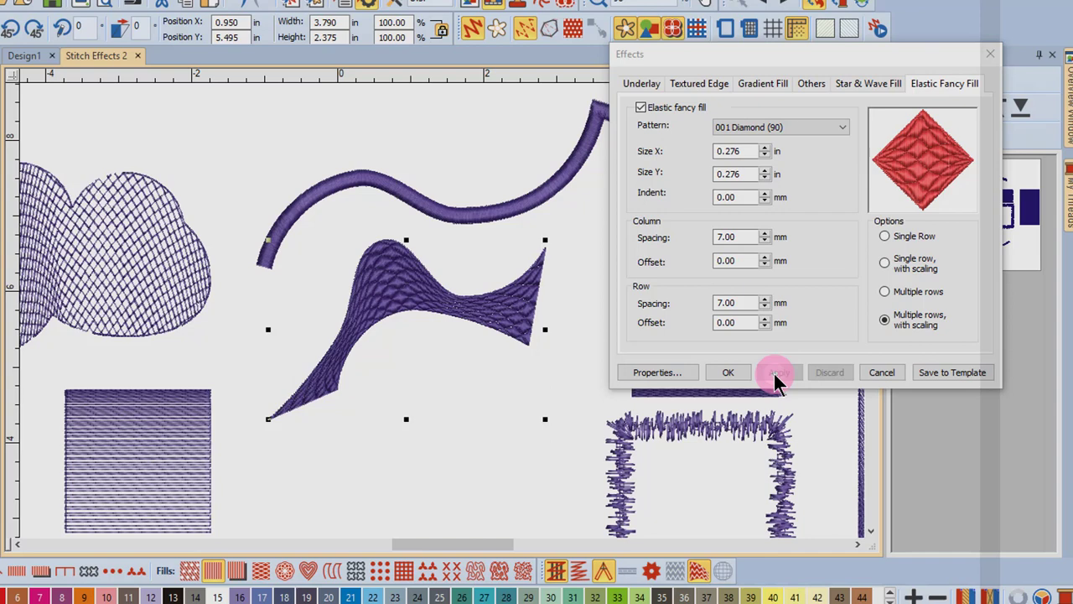
# Apply a Single Row diamond layout, enter 0.3 for Size X and clear Size Y.
pyautogui.click(885, 236)
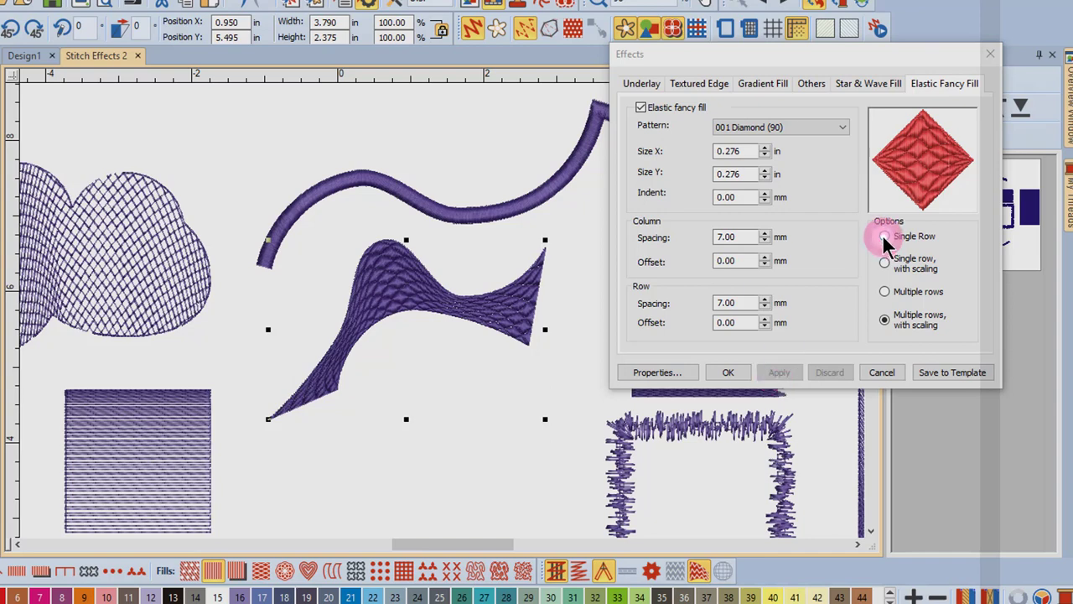
pyautogui.click(788, 372)
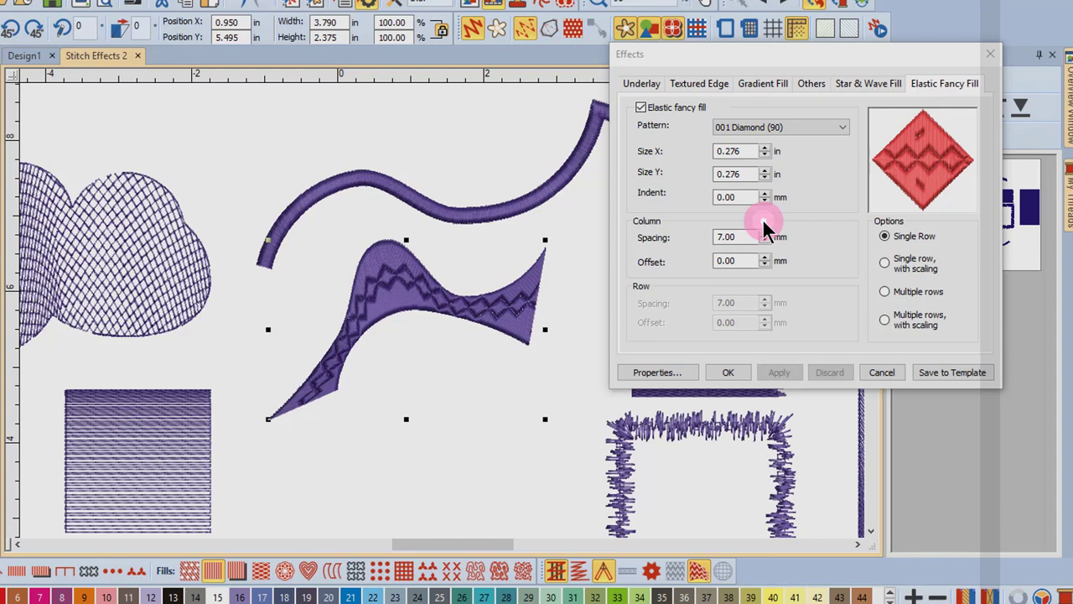
pyautogui.doubleClick(736, 151)
pyautogui.write('.3')
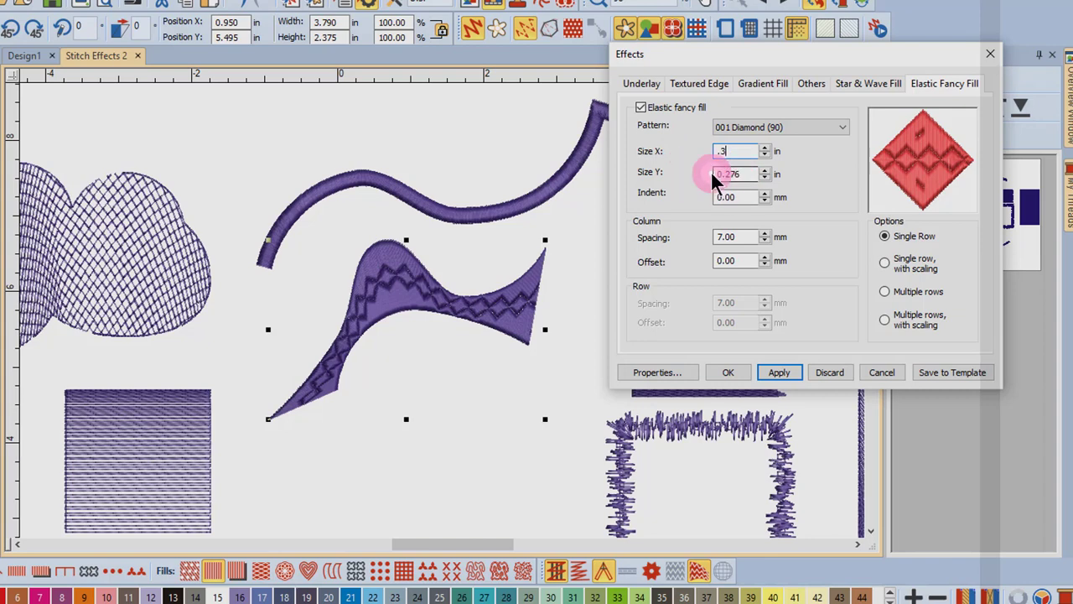
pyautogui.doubleClick(737, 174)
pyautogui.press('BackSpace')
# Enter 0.3 for Size Y, then give the top curved satin line the diamond Elastic Fancy Fill.
pyautogui.write('.3')
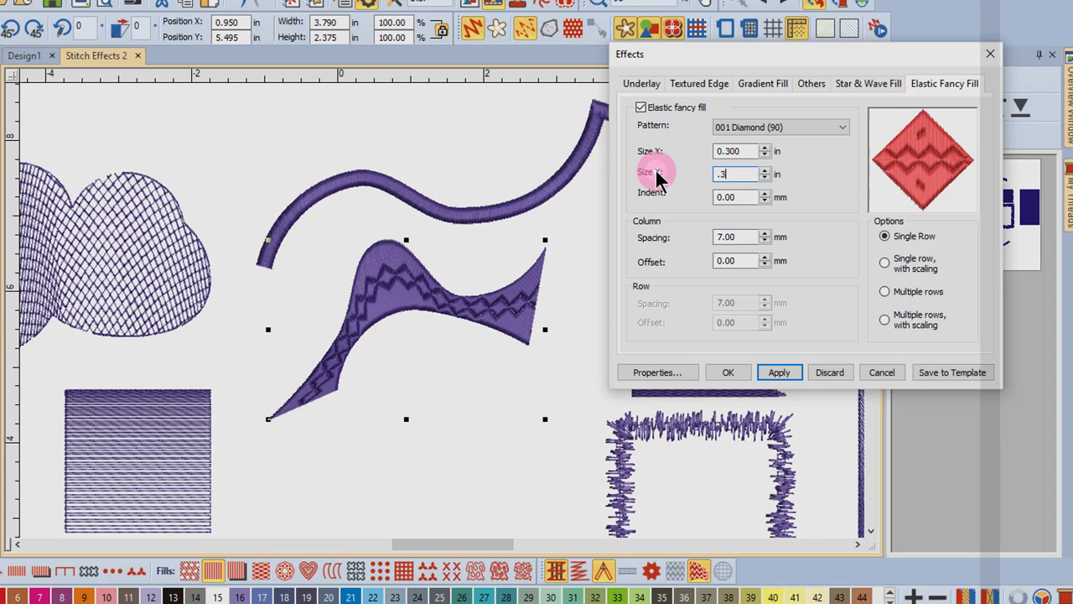
pyautogui.click(598, 155)
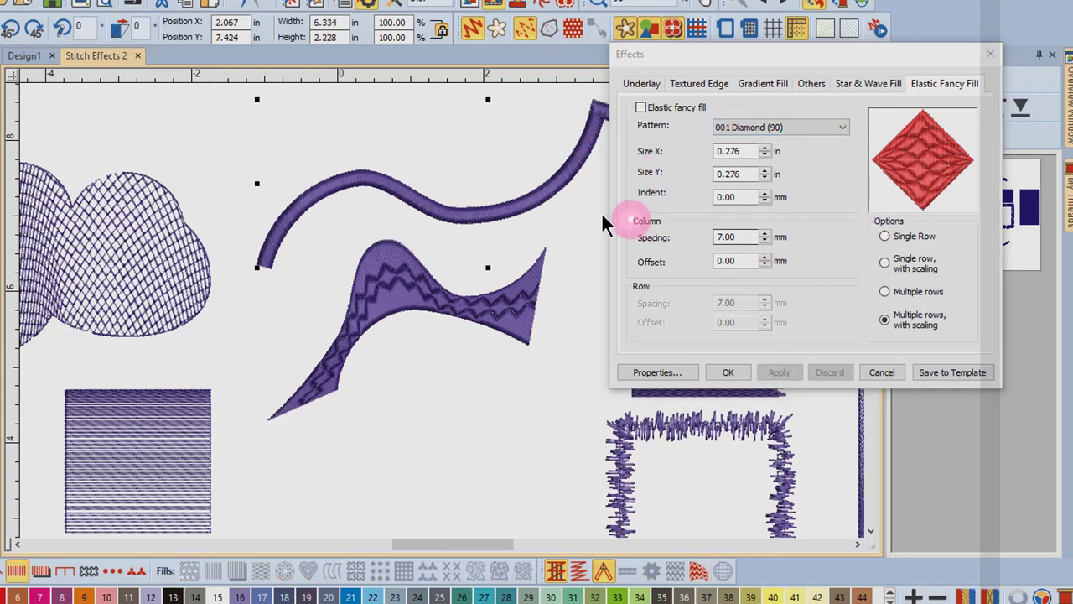
pyautogui.click(779, 374)
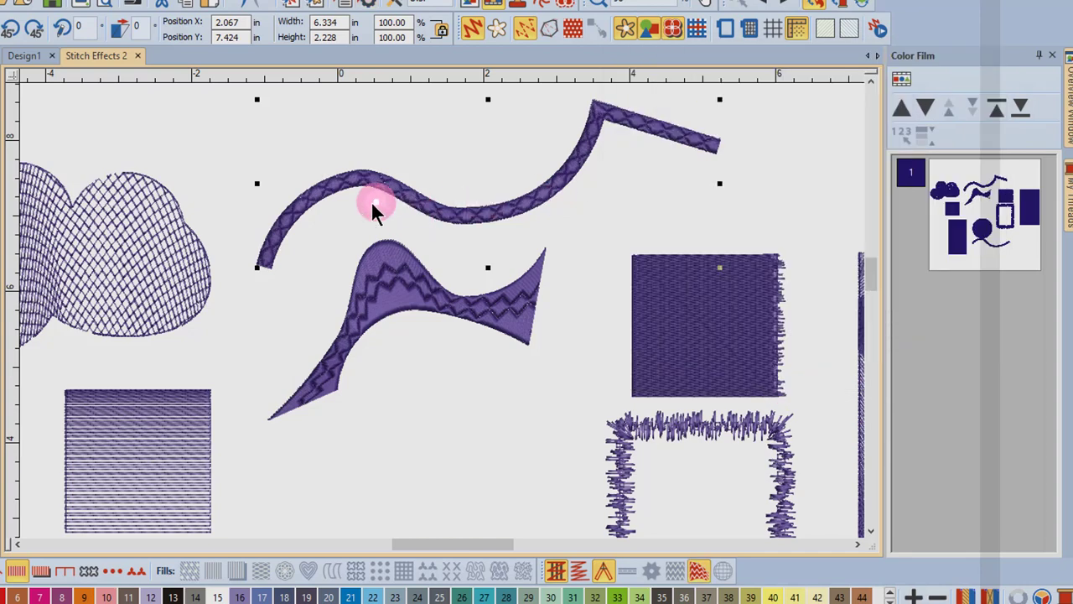